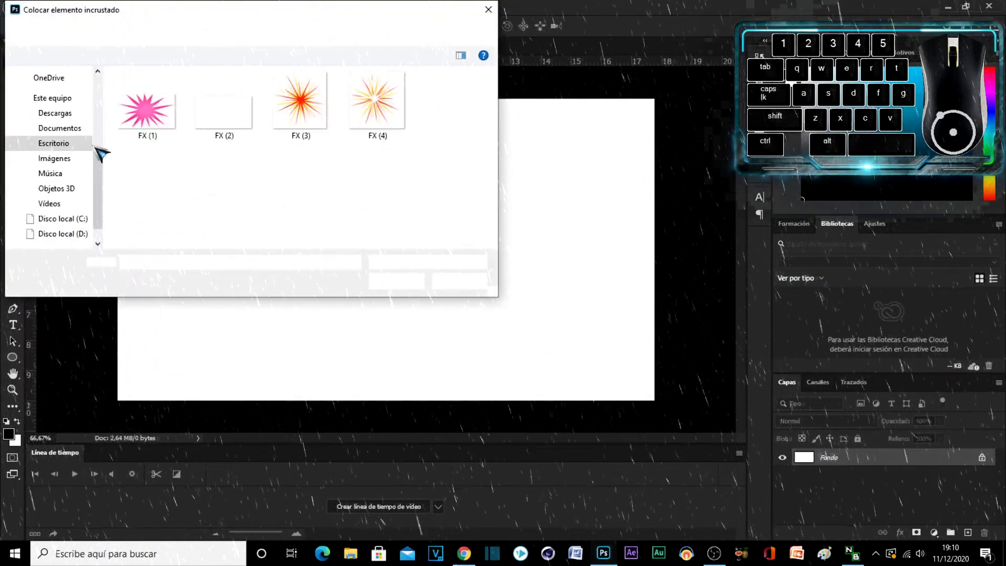
- Place the 82425 image from the Descargas folder flush with the canvas's lower edge and delete the white Fondo layer
click(55, 113)
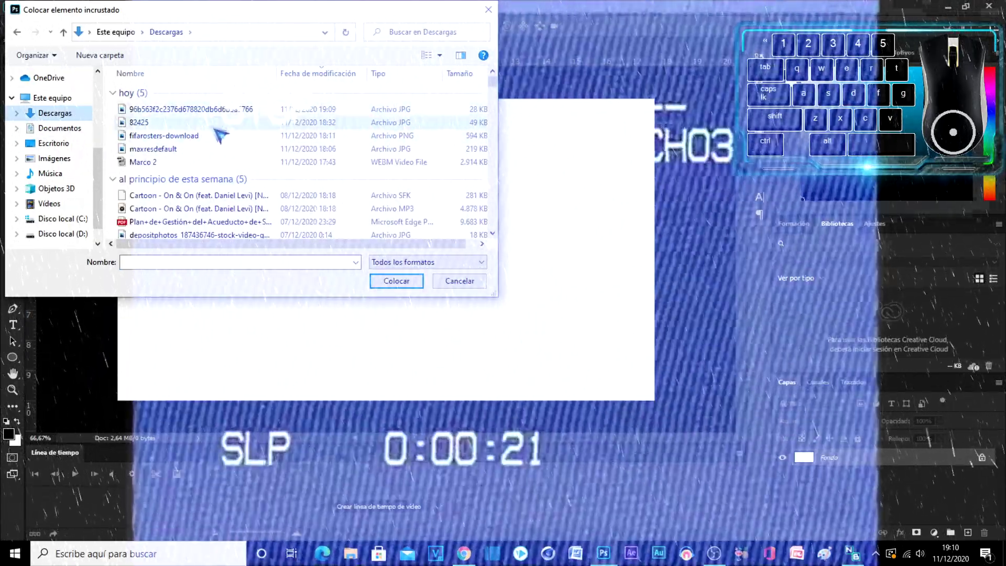
key(Escape)
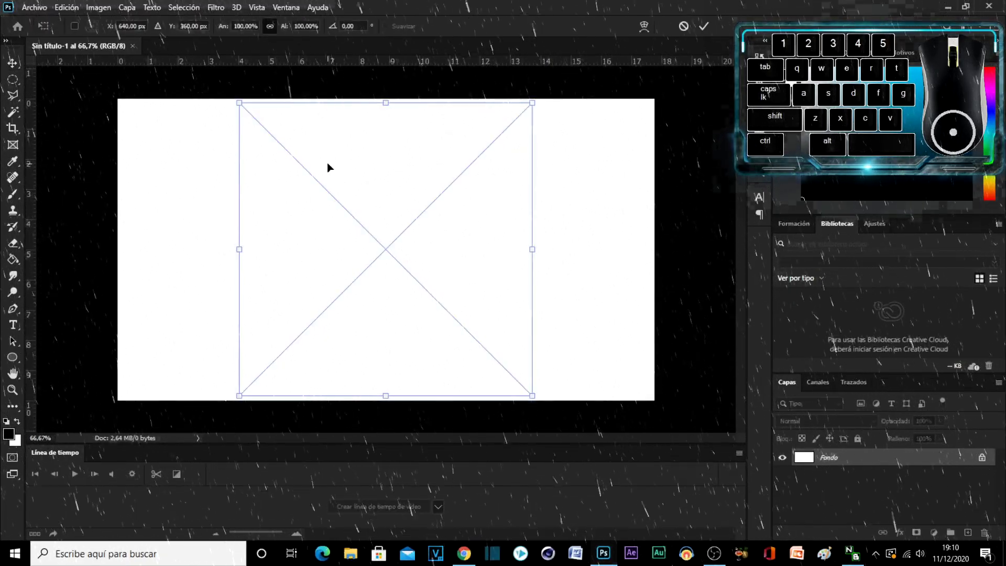
drag(408, 190, 405, 217)
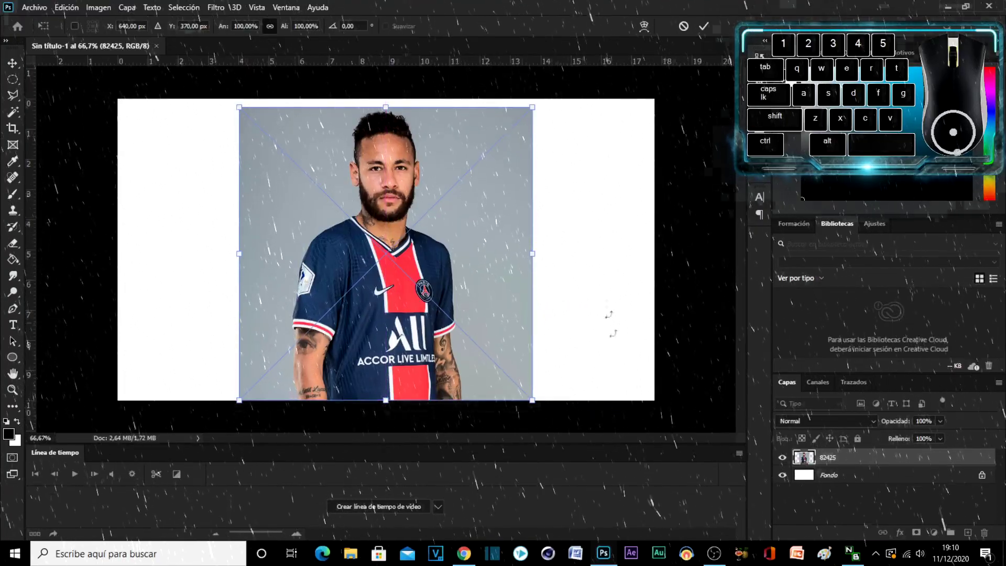
click(824, 475)
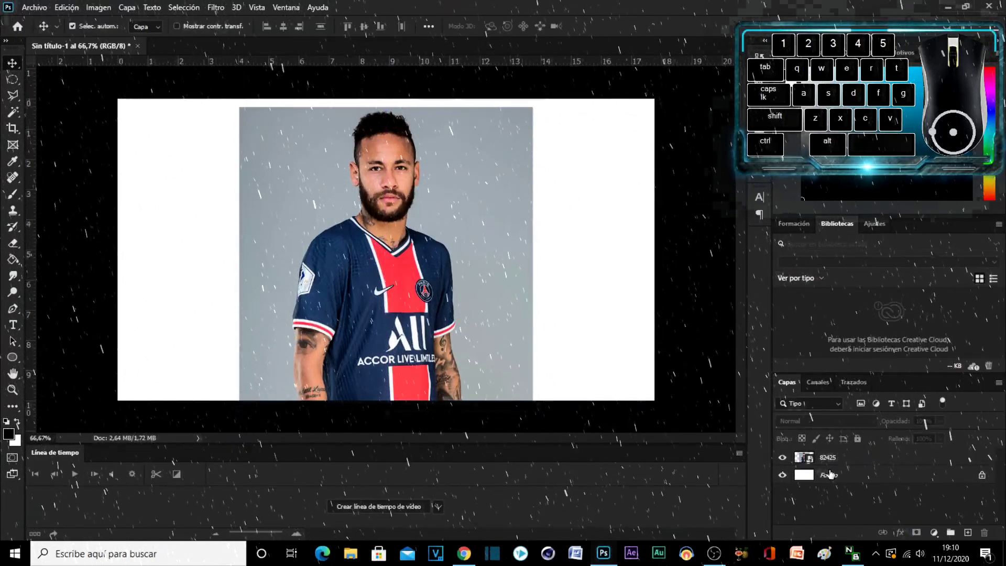
key(Delete)
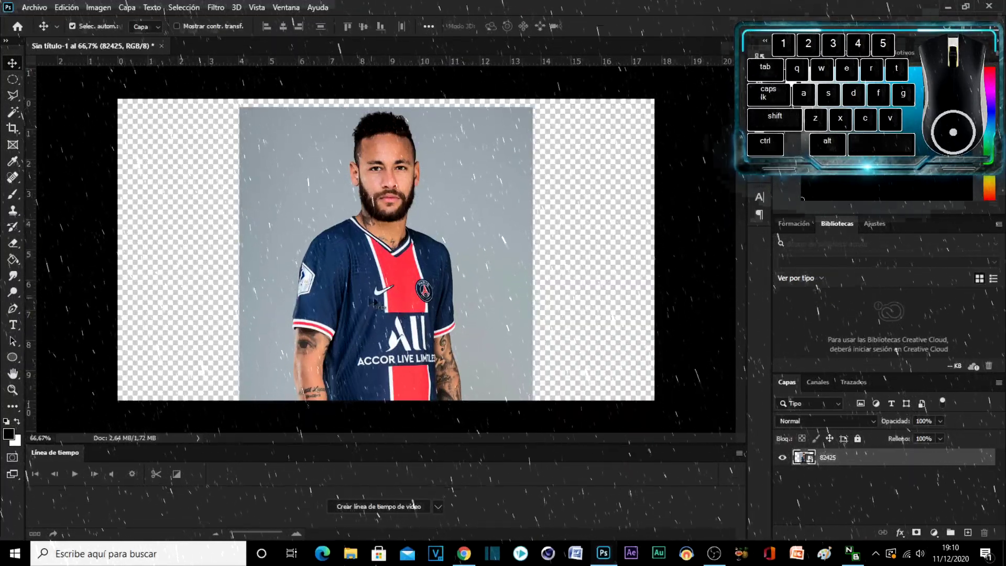
- Start a Pen path around the player, tracing the outer forearm upward from the photo's lower edge
alt+scroll(381, 262, up, 1)
alt+scroll(381, 262, up, 2)
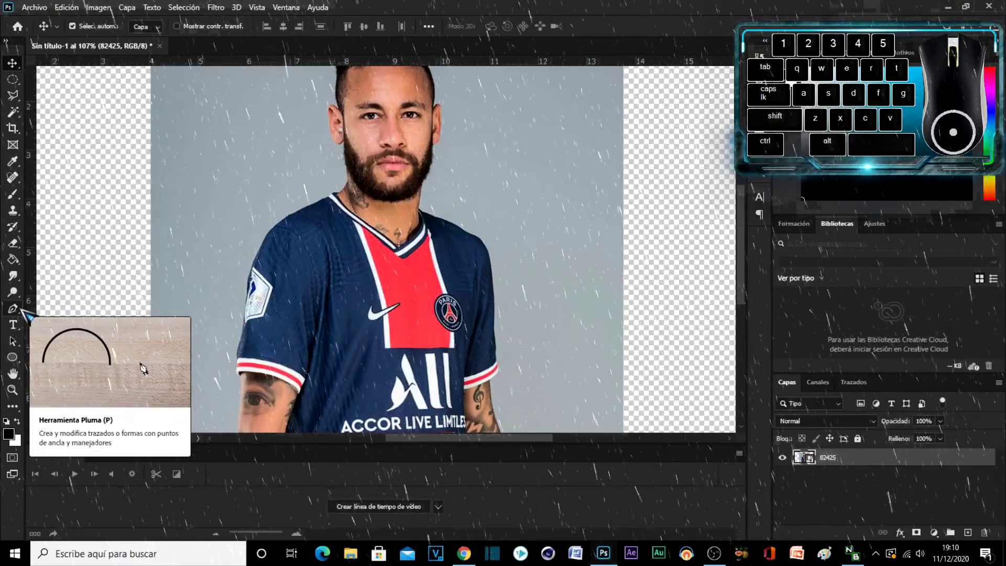
click(21, 314)
scroll(283, 388, up, 6)
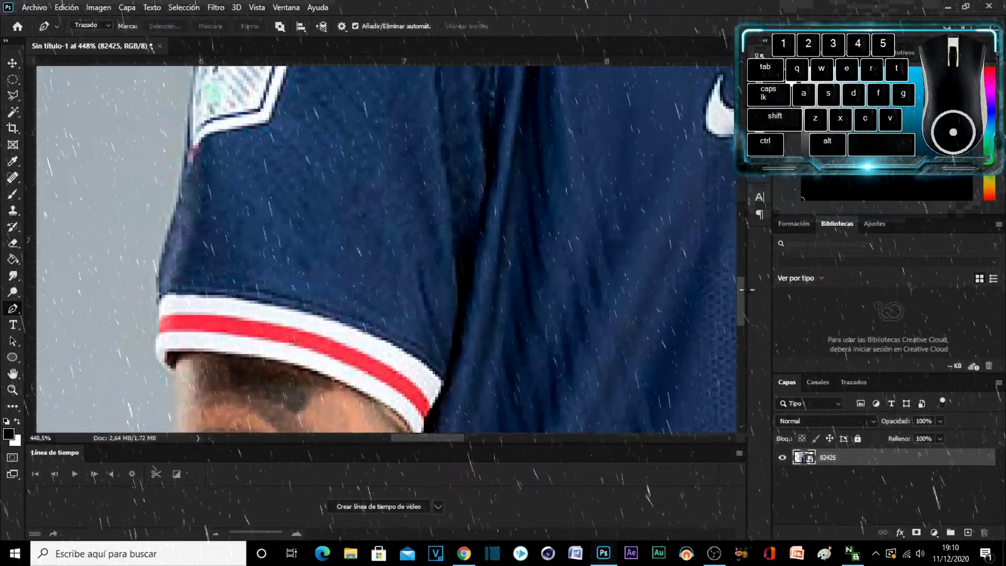
drag(740, 293, 736, 361)
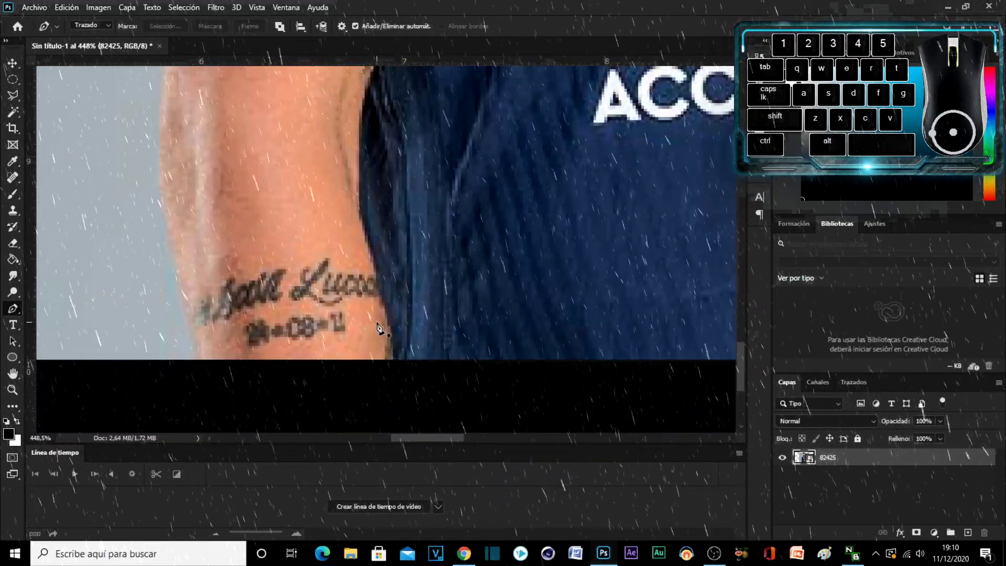
click(195, 359)
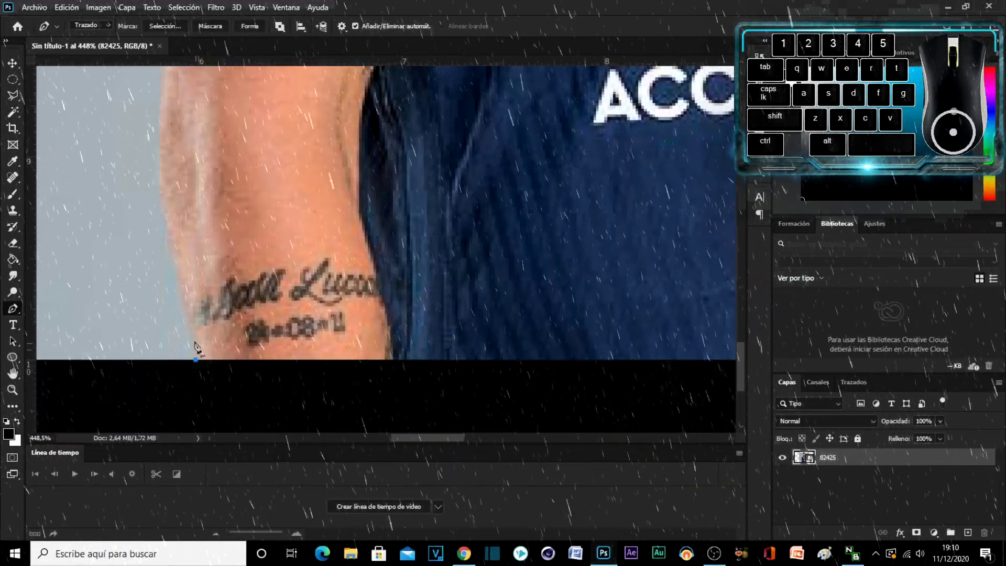
click(193, 336)
click(184, 323)
click(178, 291)
click(179, 269)
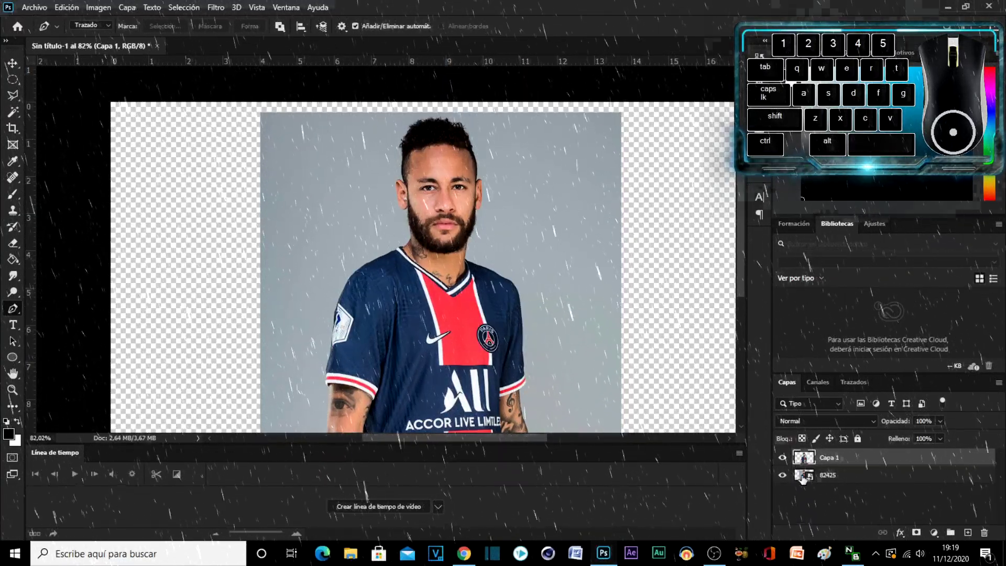
- Hide the original 82425 layer and inspect the edges of the cut-out player on transparency
click(782, 476)
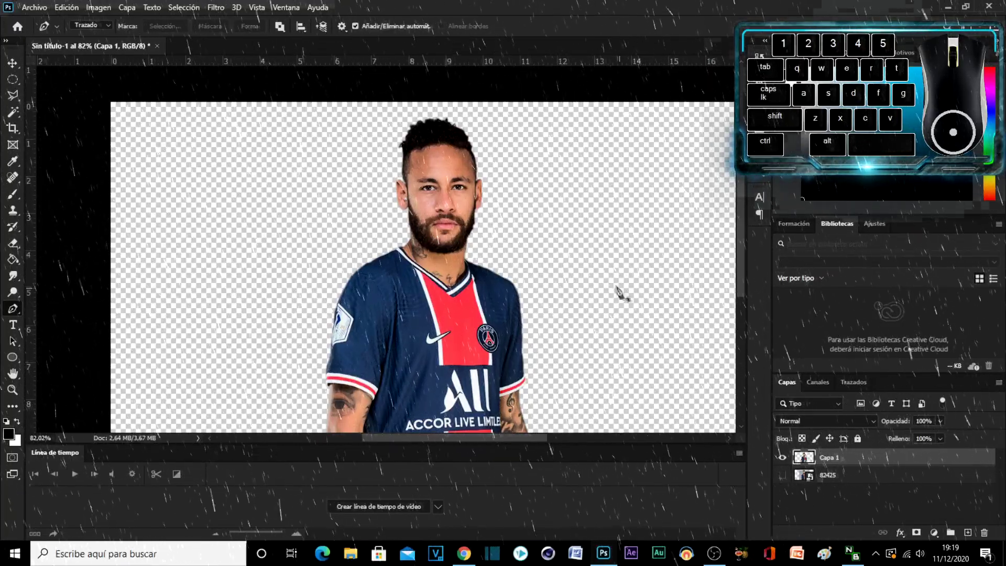
alt+scroll(592, 283, up, 4)
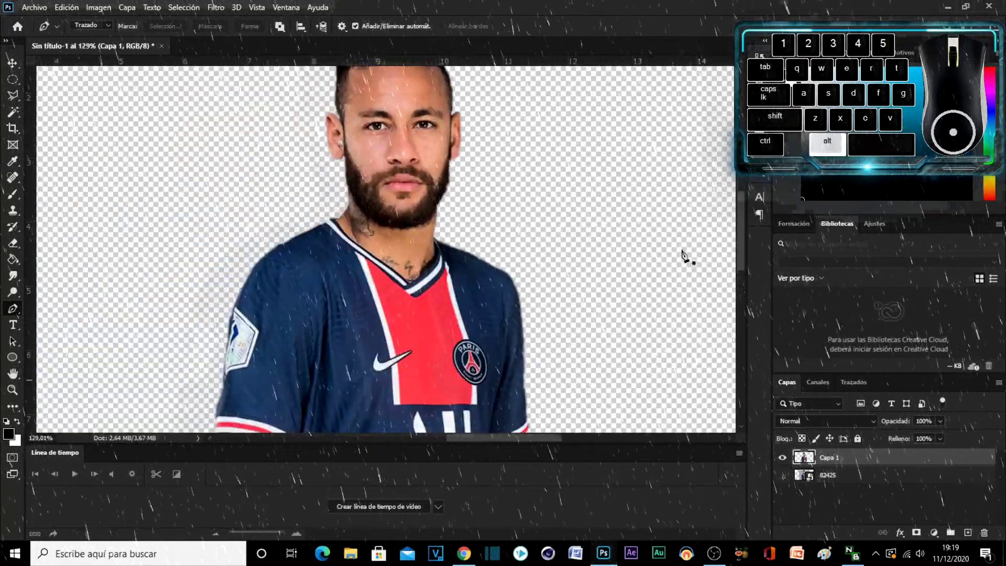
alt+scroll(684, 255, down, 2)
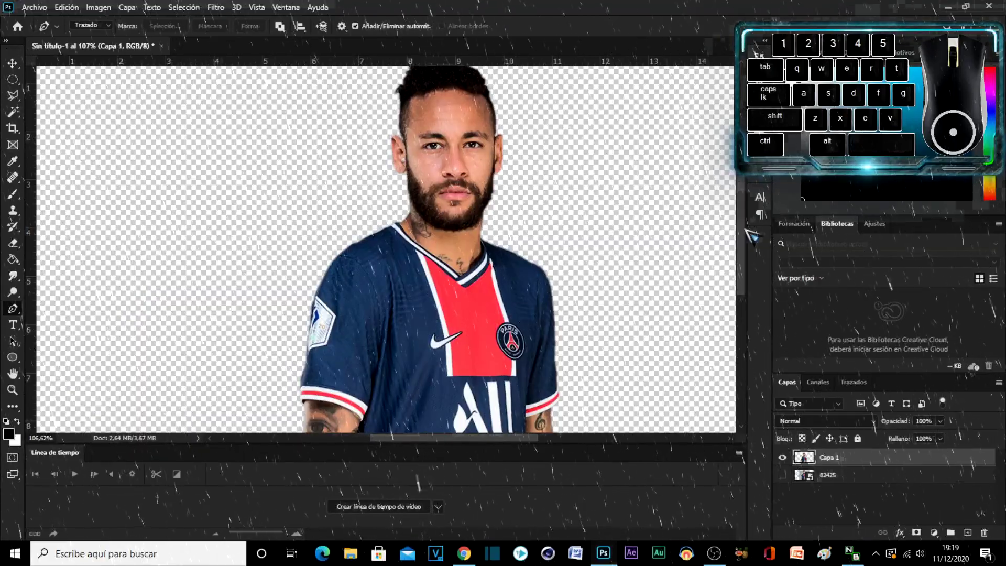
drag(746, 230, 746, 215)
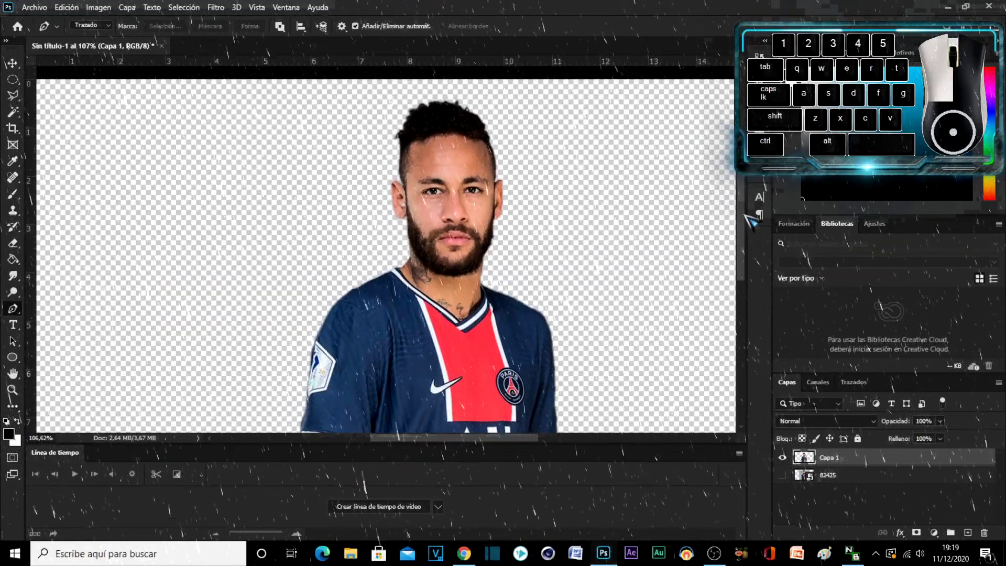
drag(746, 215, 750, 274)
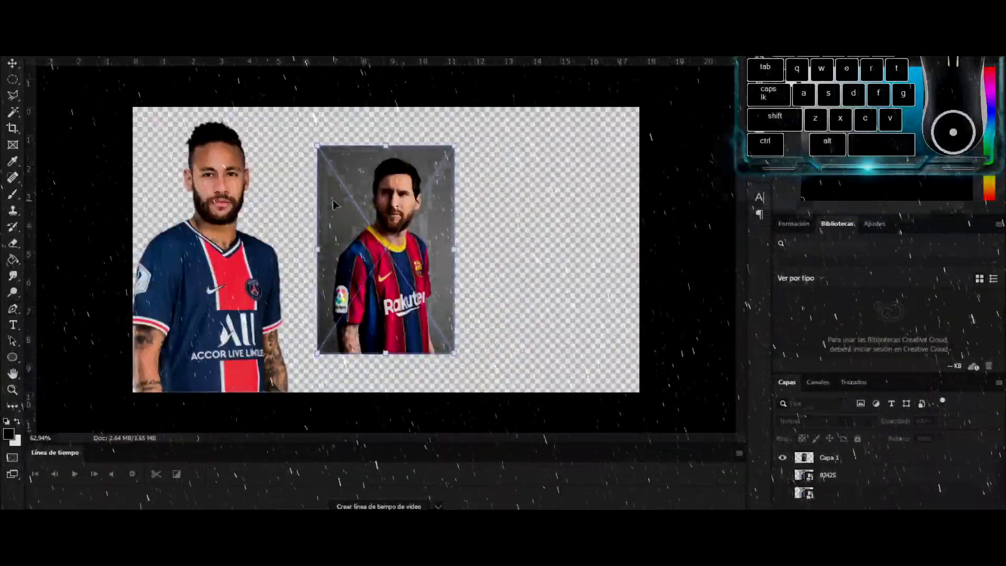
- Enlarge the placed photo of Messi and fit it against the canvas's right edge
drag(332, 200, 460, 238)
drag(445, 183, 426, 99)
drag(500, 234, 531, 254)
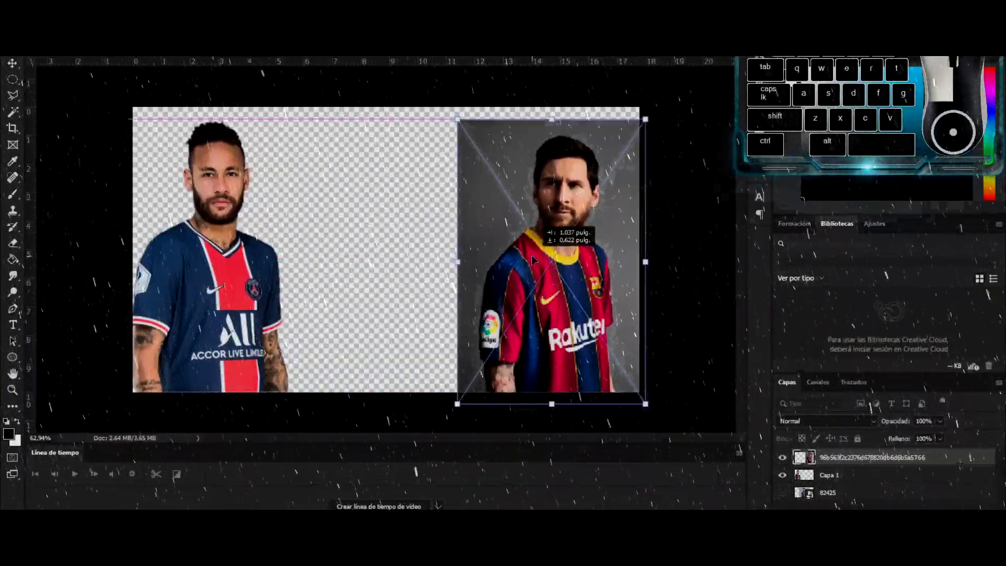
drag(457, 404, 512, 315)
scroll(545, 283, up, 5)
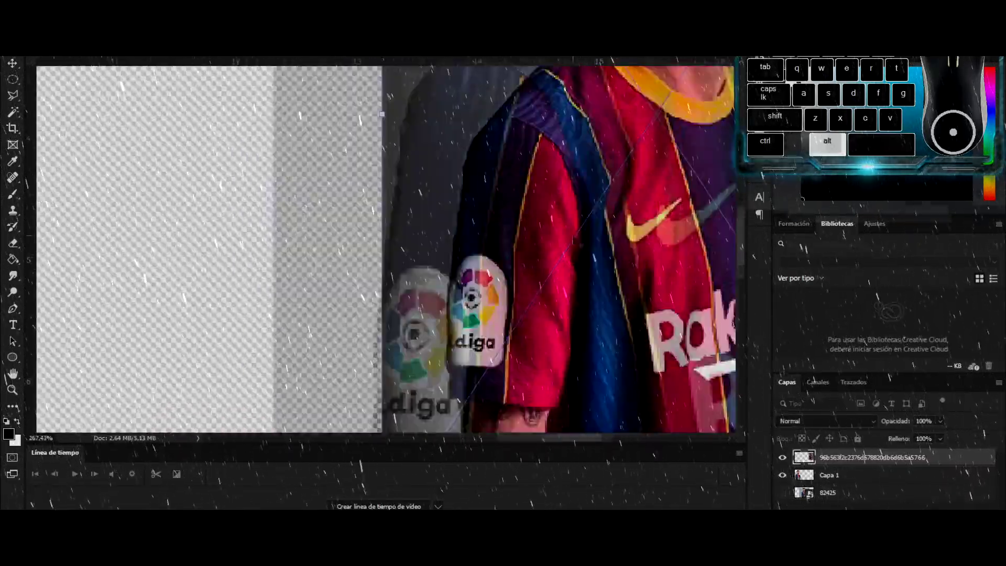
scroll(724, 281, right, 5)
scroll(724, 281, up, 5)
scroll(724, 281, down, 8)
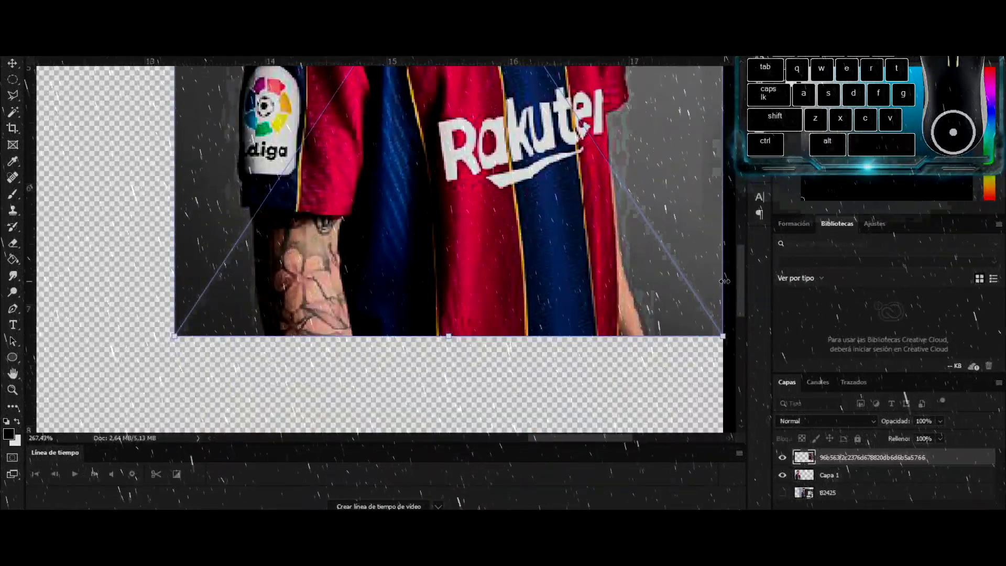
key(Return)
- Start a Pen path around Messi, tracing the tattooed forearm from the photo's lower edge up to the sleeve hem
key(p)
scroll(282, 359, up, 3)
click(248, 326)
click(242, 289)
click(235, 255)
click(232, 216)
click(230, 180)
click(230, 147)
click(224, 124)
click(211, 122)
- Continue the Pen path up the outer edge of the sleeve, past the LaLiga badge towards the shoulder
scroll(740, 258, up, 4)
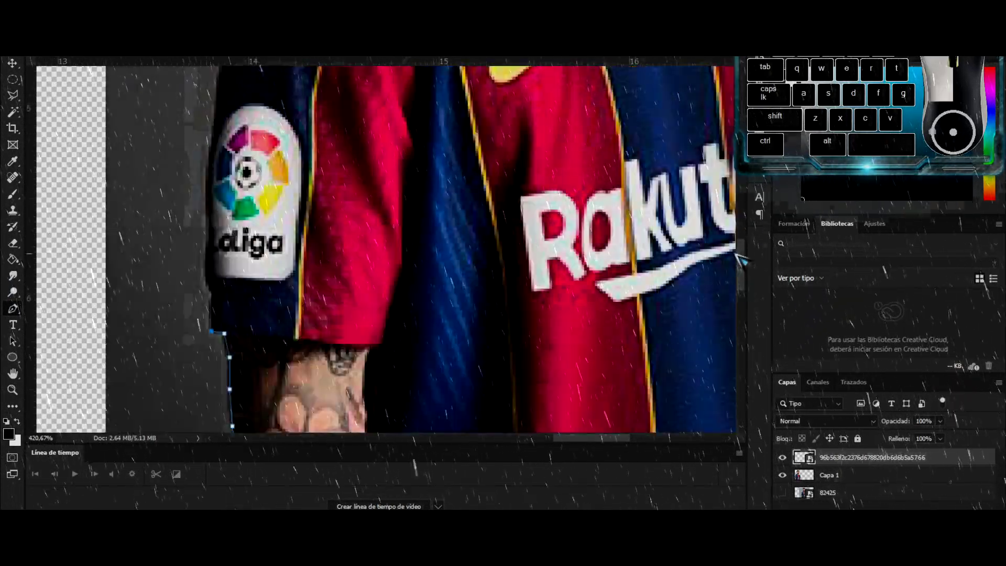
scroll(740, 258, down, 1)
click(211, 244)
click(214, 233)
click(207, 225)
click(207, 189)
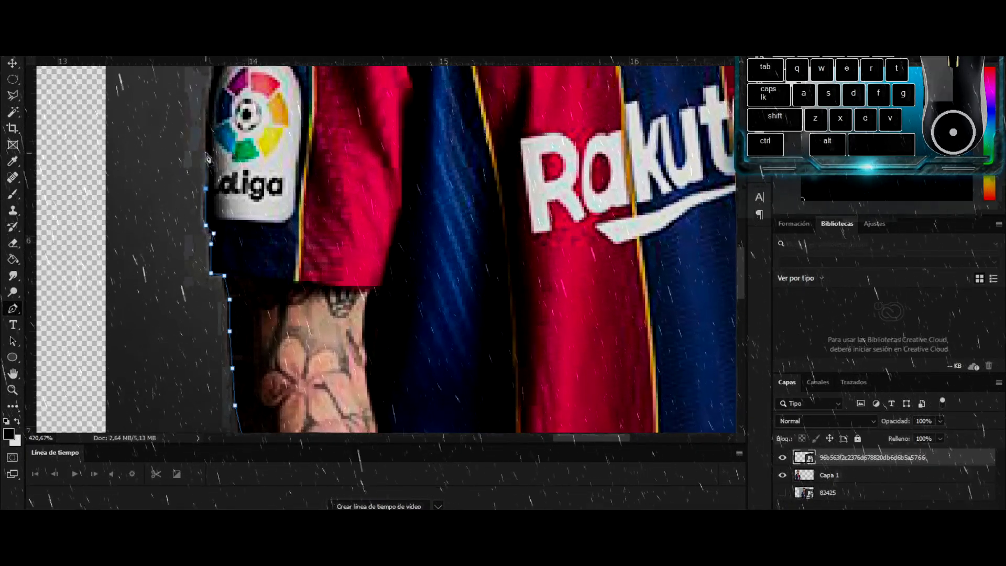
scroll(209, 184, up, 4)
click(206, 362)
click(206, 319)
click(211, 276)
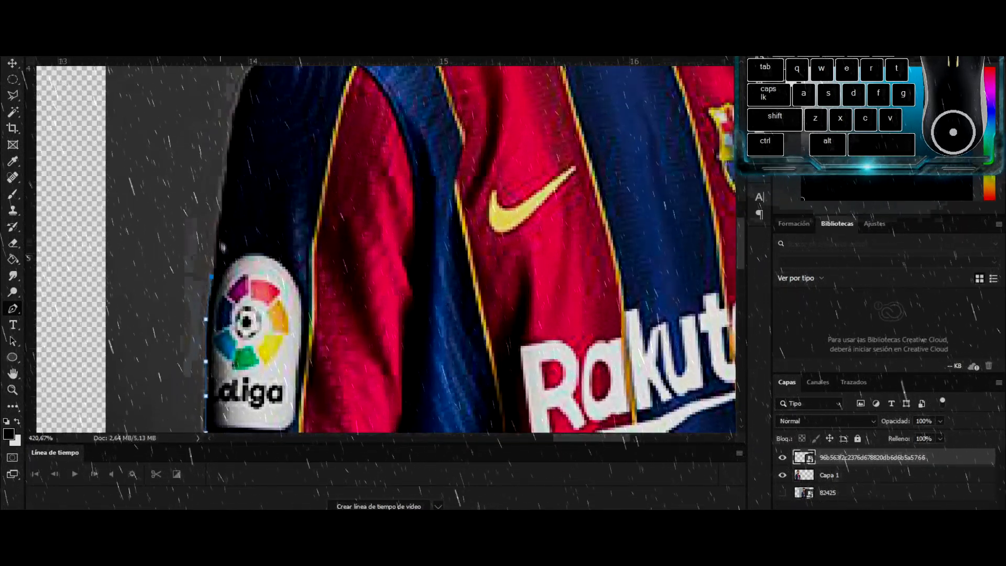
click(219, 219)
click(227, 147)
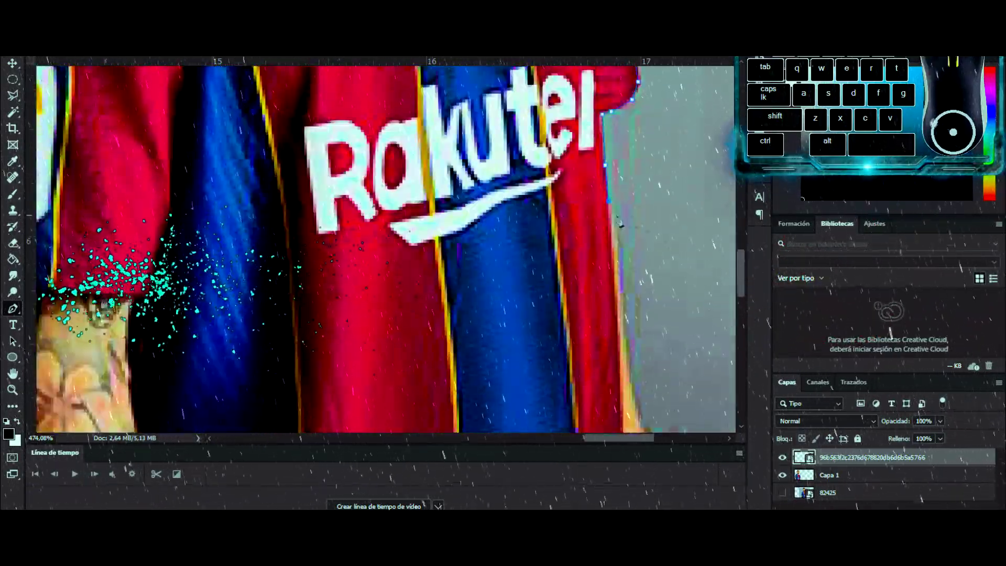
- Continue the Pen path down the opposite side of Messi's shirt and arm to the photo's lower edge
scroll(620, 224, down, 3)
click(616, 184)
click(622, 235)
click(622, 262)
click(628, 300)
click(628, 328)
click(635, 348)
click(642, 372)
click(647, 384)
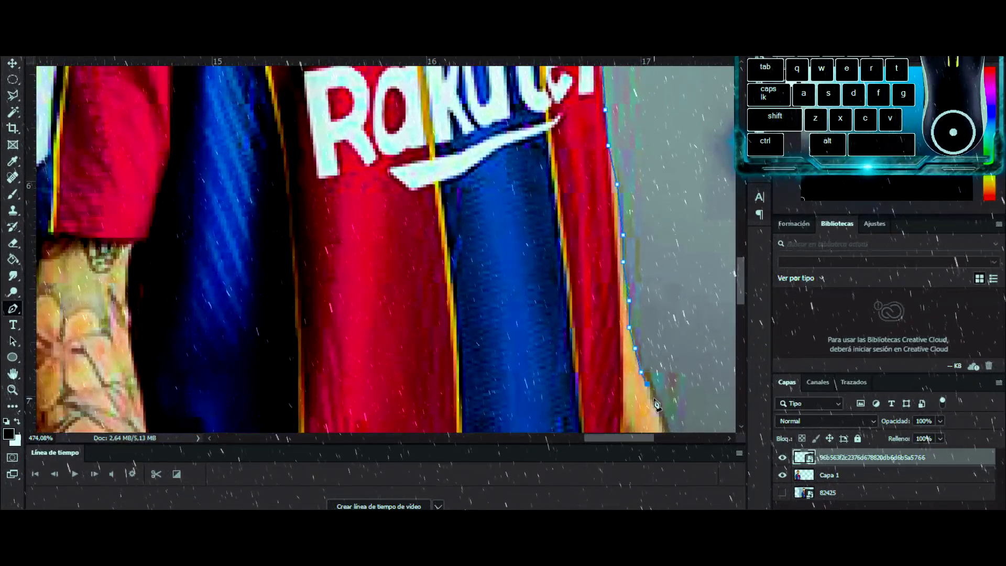
scroll(664, 423, down, 6)
click(671, 331)
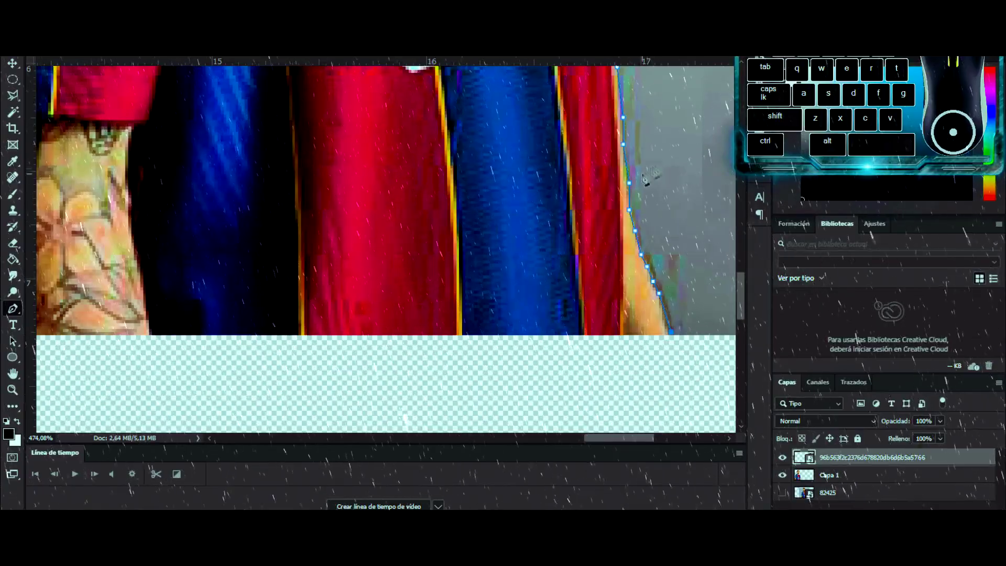
- Convert the finished path around Messi to a selection, copy it to a new layer and hide the original photo
scroll(530, 296, down, 5)
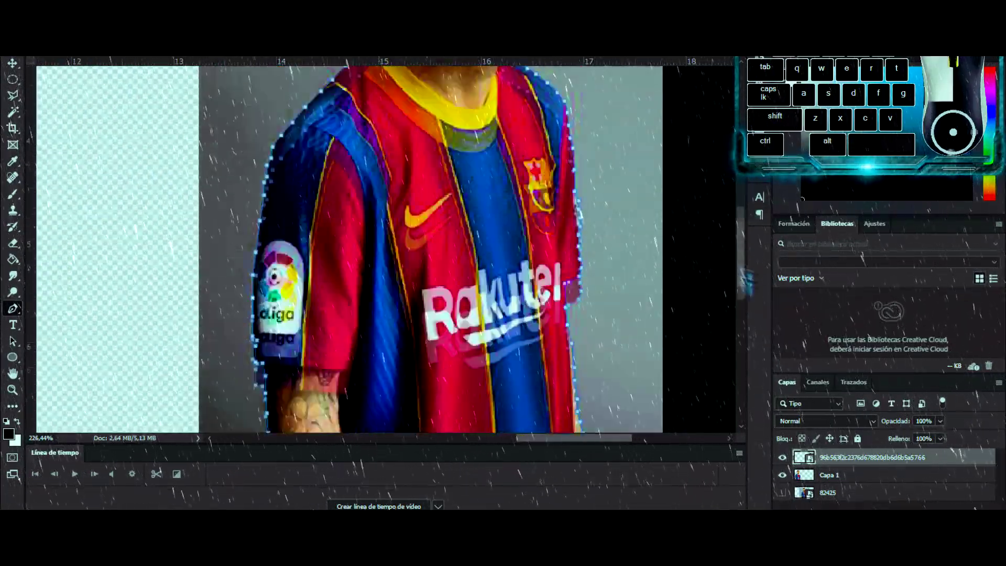
scroll(278, 328, down, 3)
scroll(730, 224, up, 10)
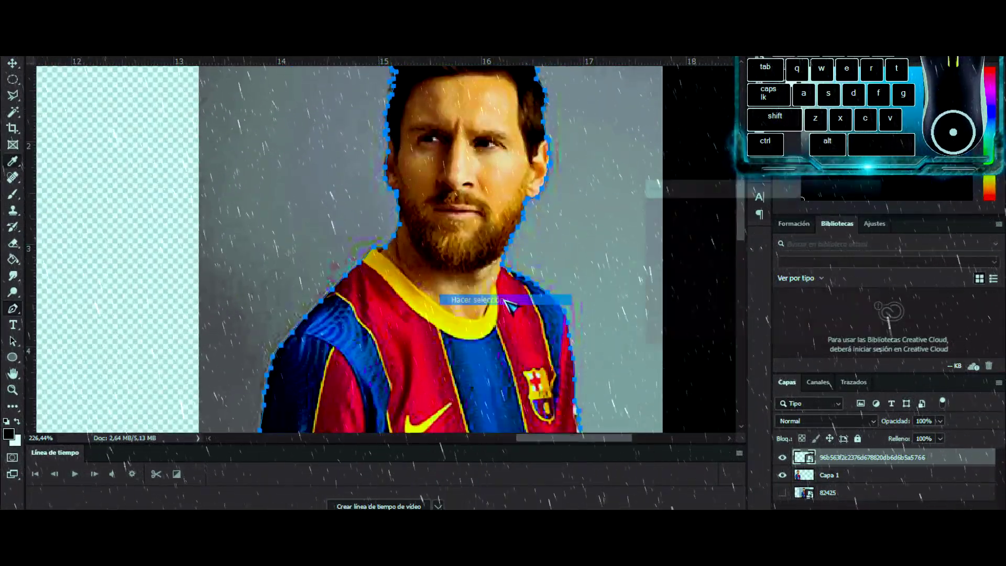
key(ctrl+Return)
key(ctrl+j)
click(782, 474)
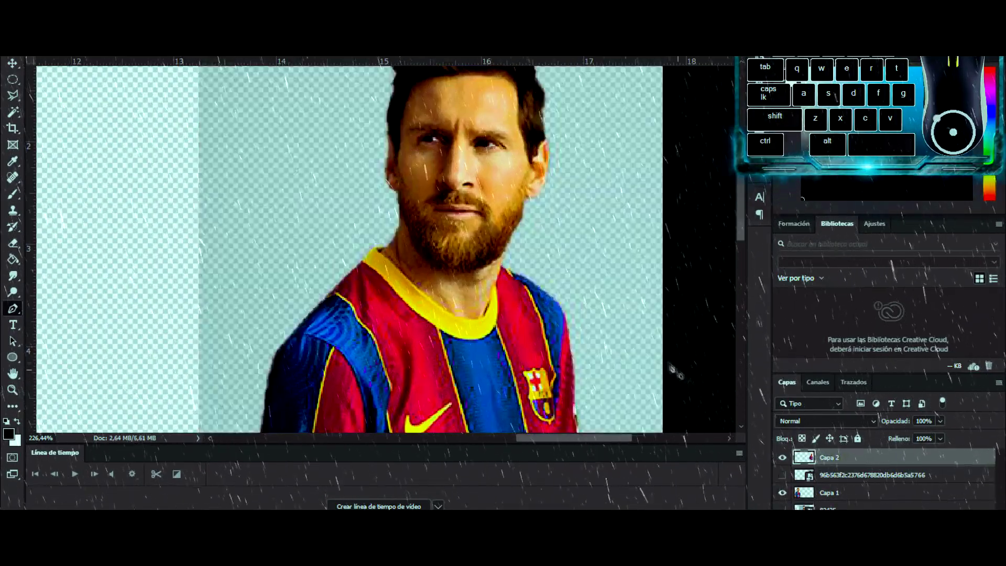
- Enlarge the Messi cut-out with Free Transform and position it in the canvas's lower right corner
scroll(545, 257, down, 3)
scroll(544, 256, down, 2)
key(ctrl+t)
drag(548, 107, 504, 103)
drag(585, 262, 611, 267)
key(Return)
- Delete the hidden original photo layers, keeping only the two cut-outs
click(891, 475)
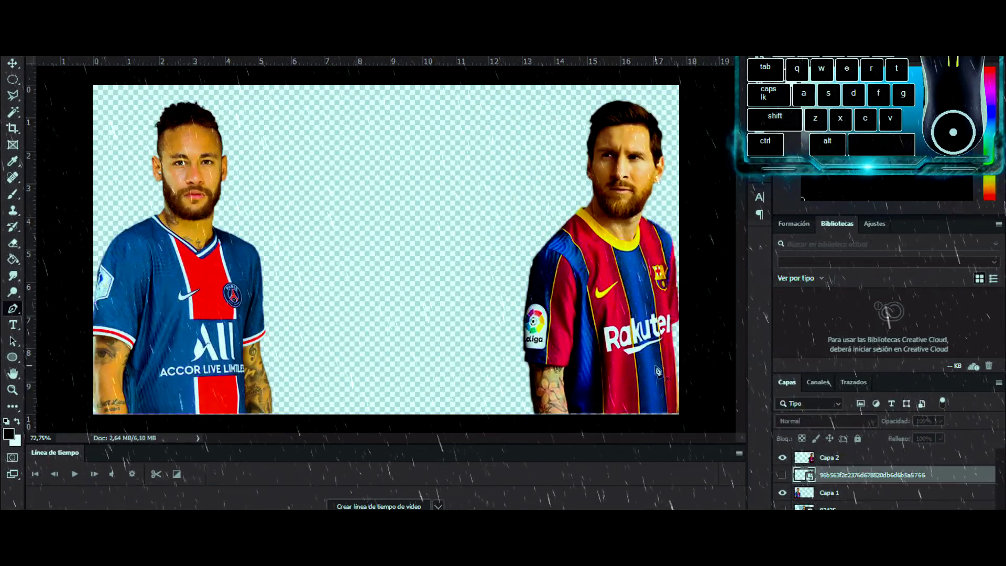
click(842, 496)
key(Delete)
- Rename the cut-out layer Capa 1 as Neymar
double_click(846, 475)
key(Caps_Lock)
text(N)
key(Caps_Lock)
text(eymar)
key(Return)
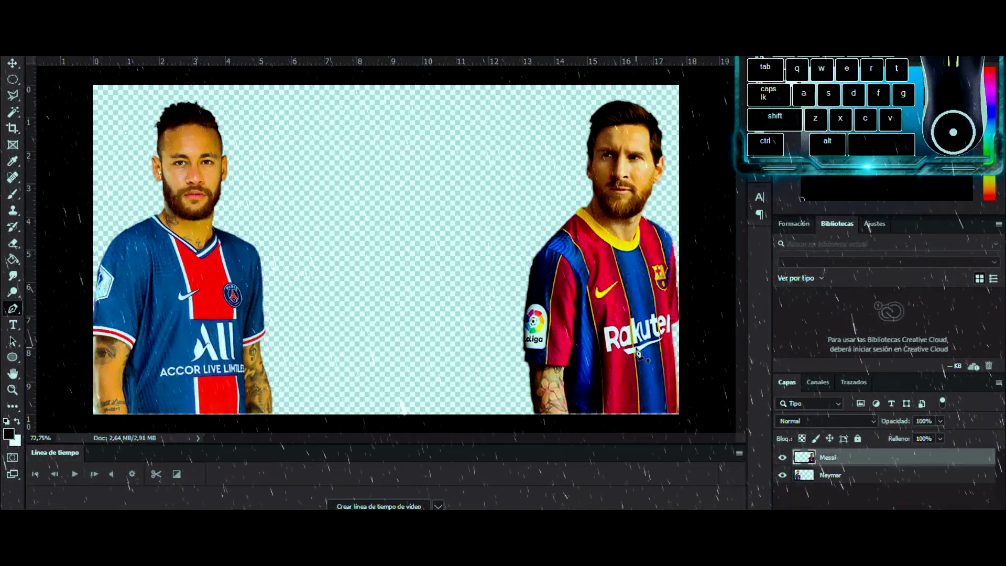
- Nudge the Messi cut-out with Free Transform so its base meets the canvas's lower edge
key(ctrl+t)
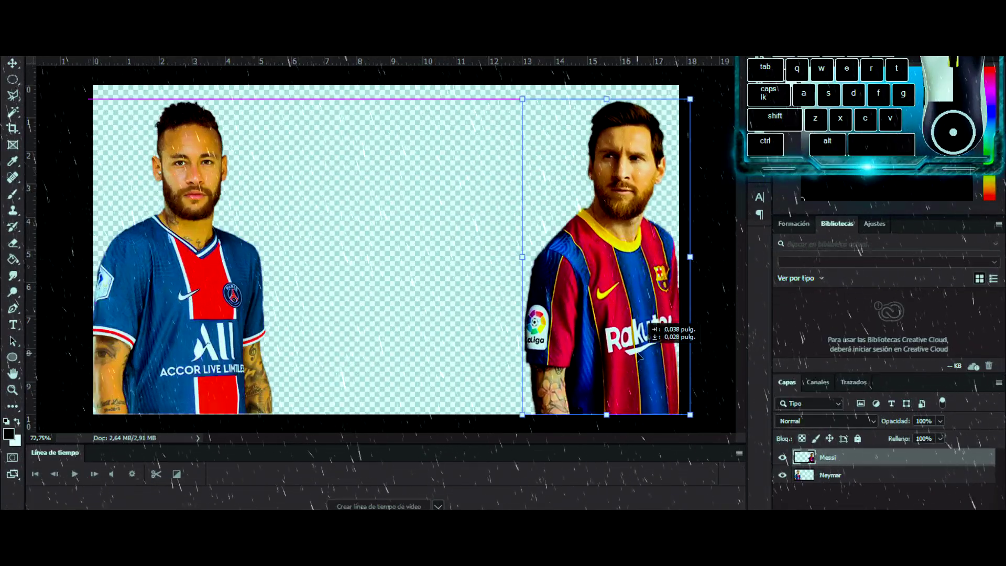
drag(661, 373, 635, 352)
key(Return)
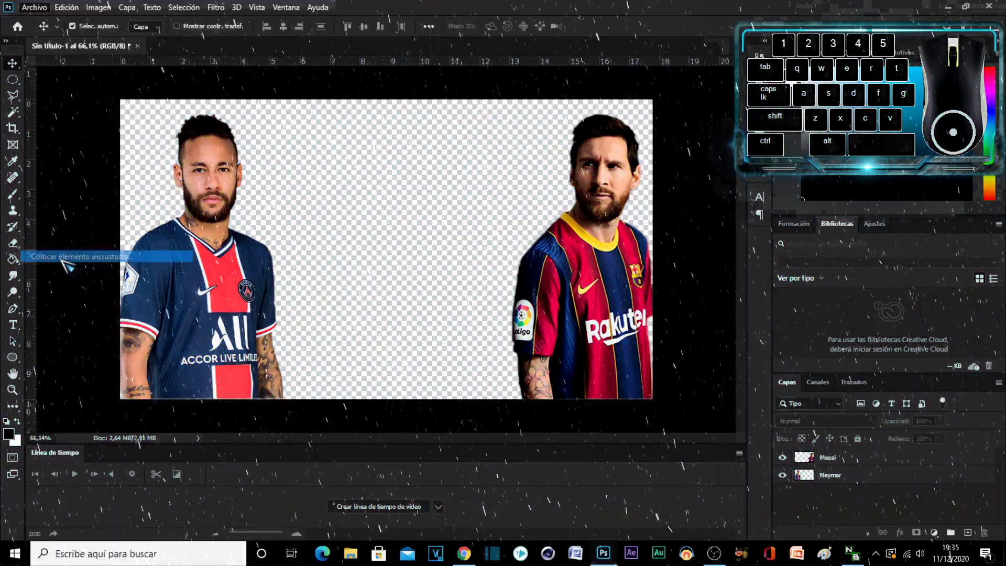
- Open the file selection for placing another embedded element in the composition
click(66, 256)
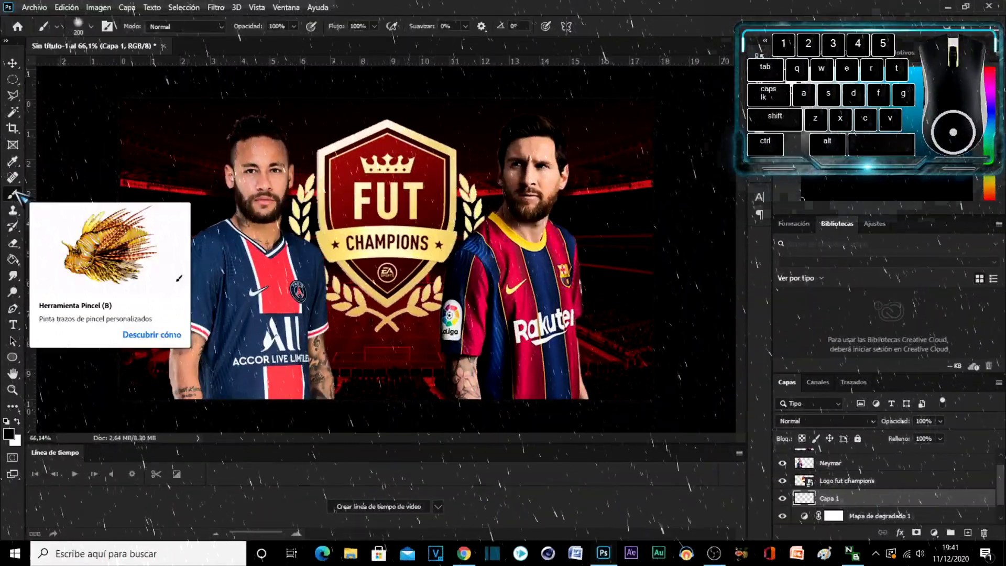
- Activate the Brush tool for painting on the empty Capa 1 layer beneath the FUT Champions logo
click(13, 194)
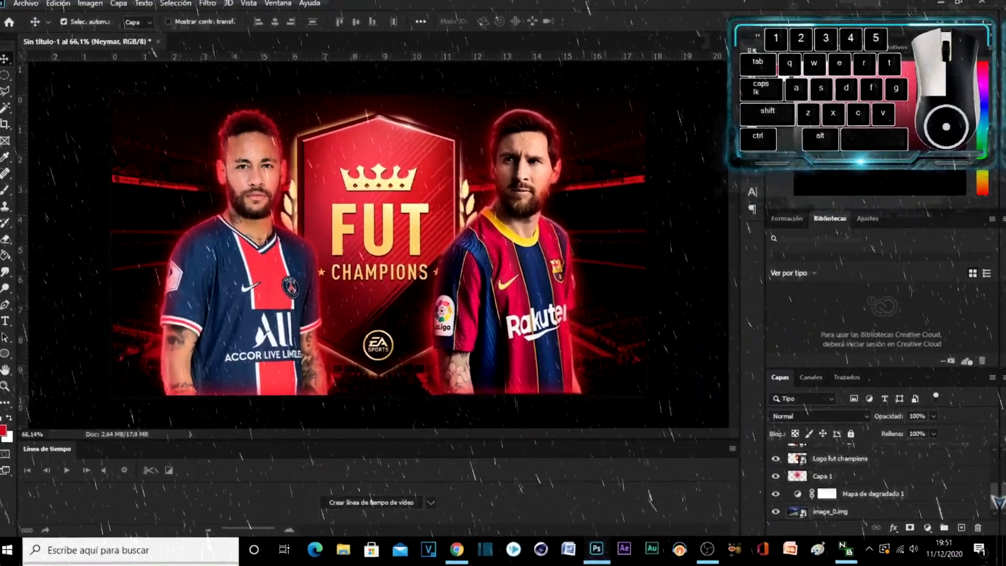
- Duplicate the Logo fut champions layer three times
key(ctrl+j)
key(ctrl+j)
key(ctrl+j)
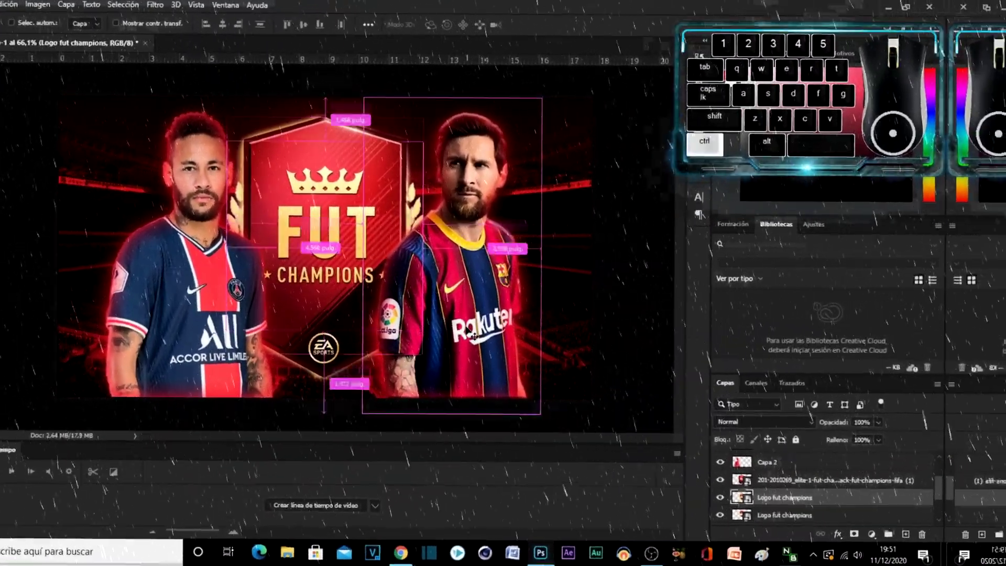
scroll(872, 495, down, 2)
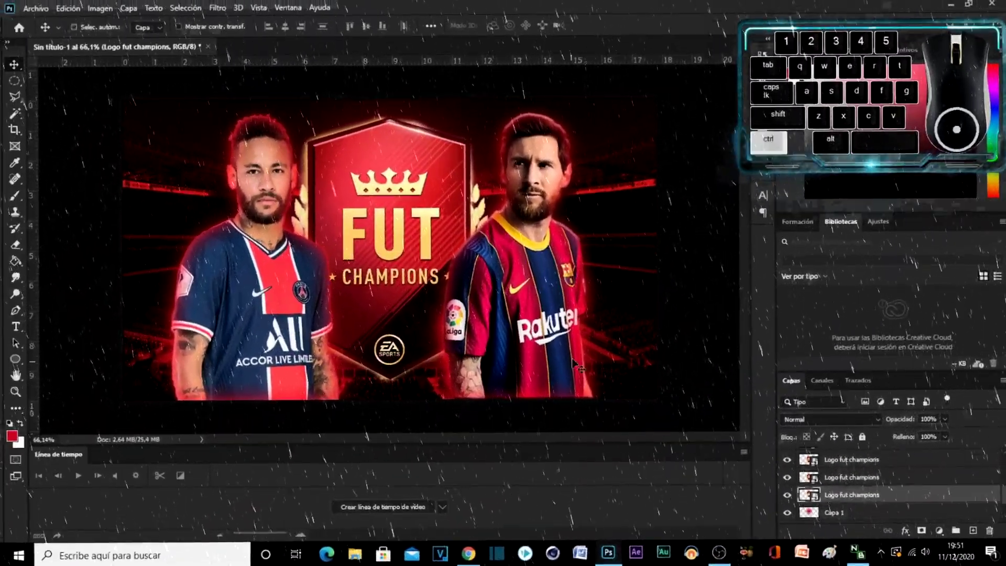
key(ctrl+t)
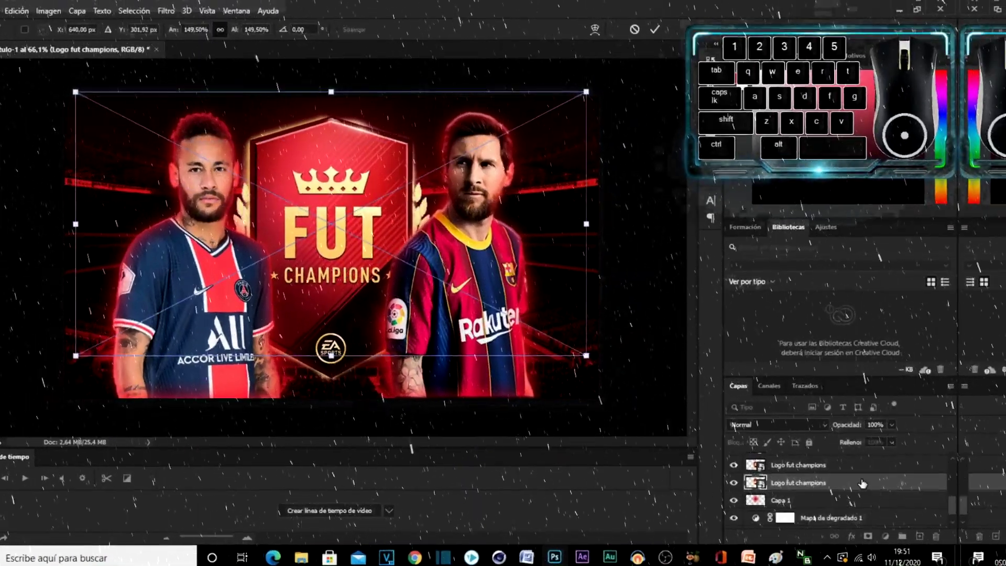
key(Return)
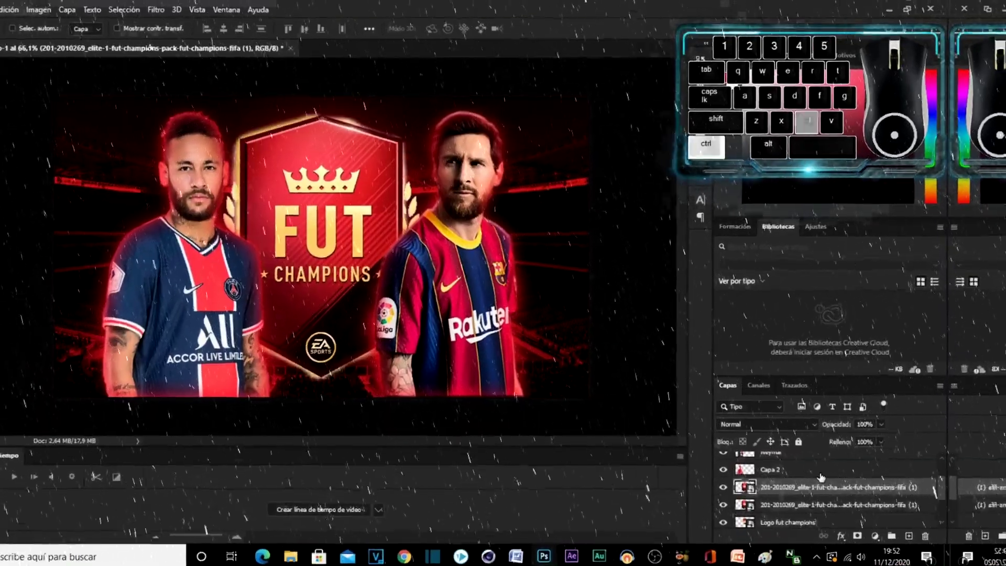
- Duplicate the red FUT Champions badge, scale the copy to 41.23%, rotate it -23.41° and place it in the canvas's upper-left corner behind Neymar
key(ctrl+j)
key(ctrl+t)
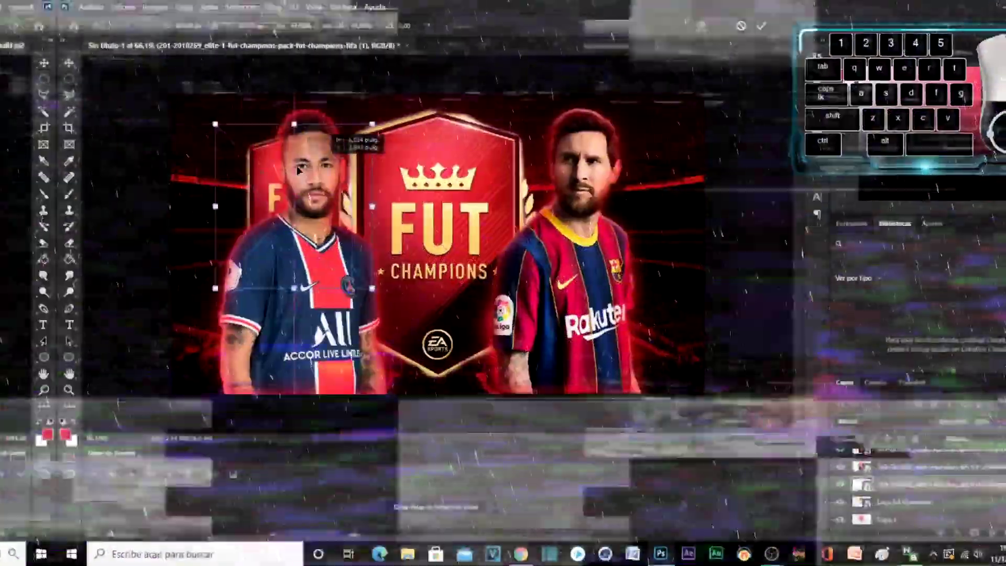
drag(488, 318, 164, 184)
drag(303, 169, 178, 133)
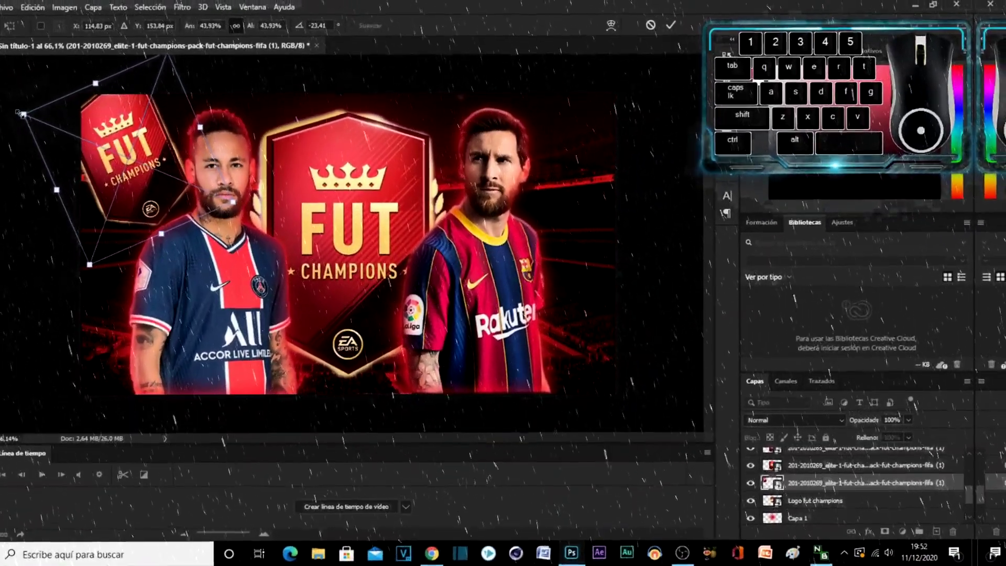
drag(57, 110, 72, 114)
drag(90, 148, 82, 147)
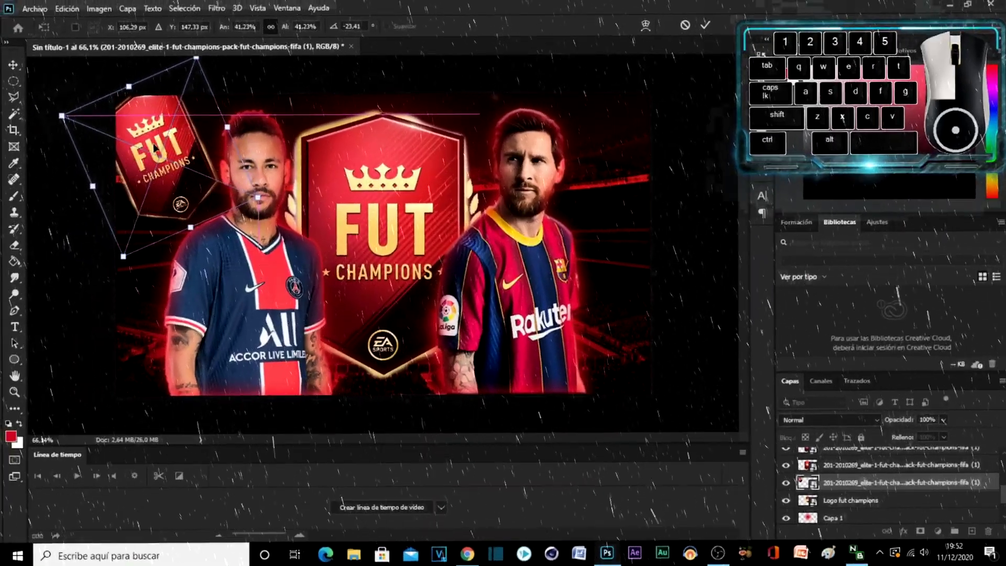
drag(155, 148, 168, 173)
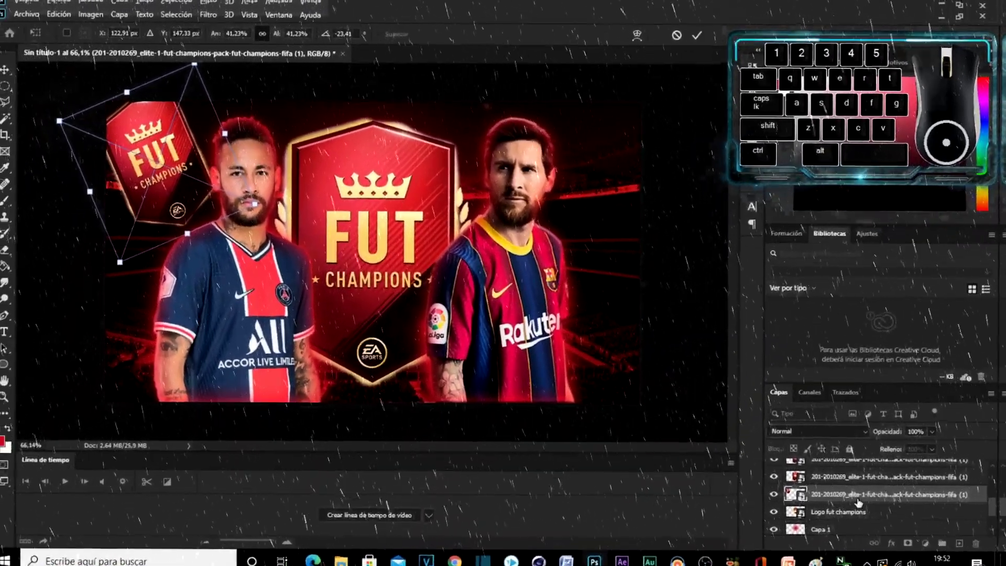
key(Return)
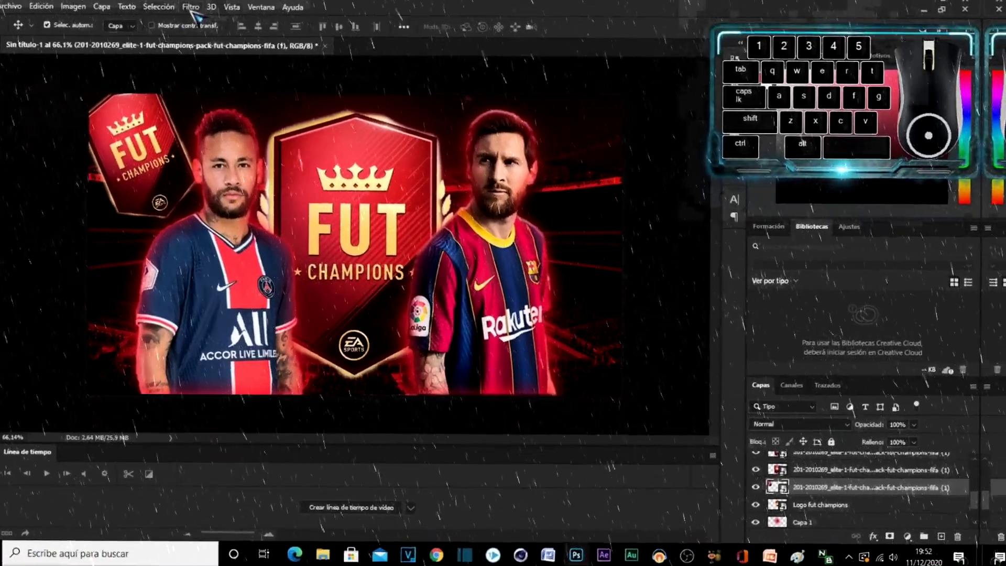
- Apply a motion blur with angle 0 and distance 6 pixels to the small tilted badge beside Neymar
click(194, 16)
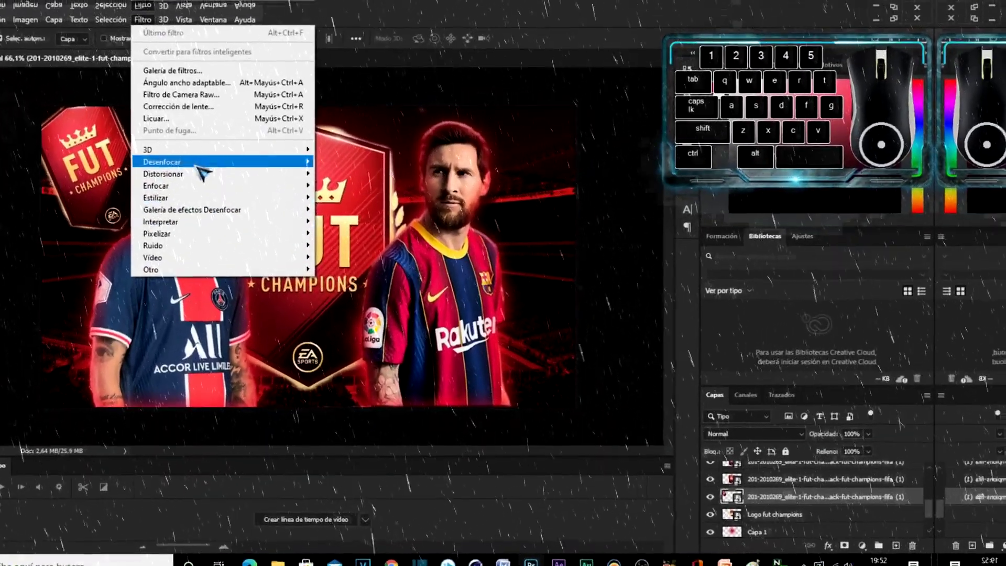
mouse_move(209, 155)
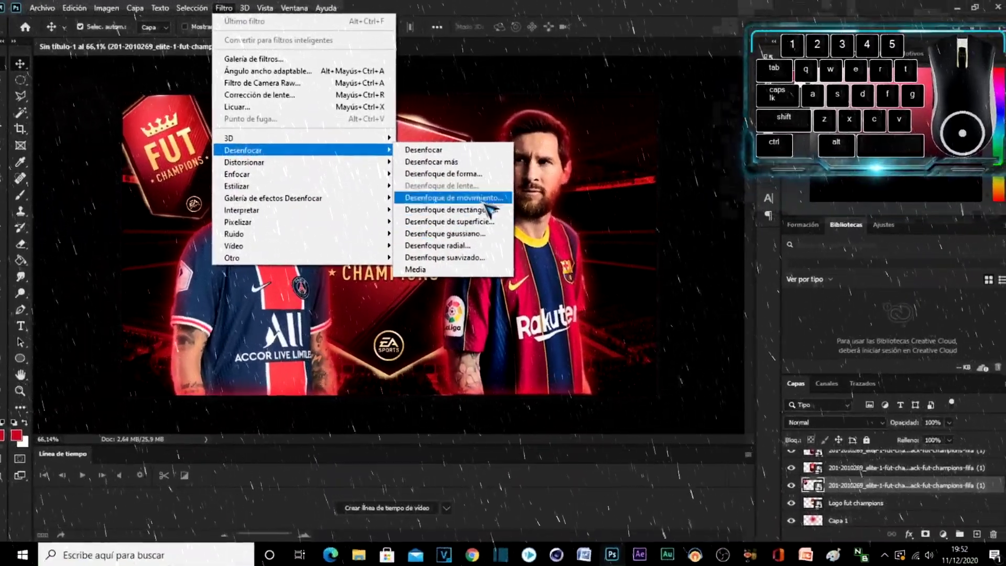
click(440, 209)
click(681, 164)
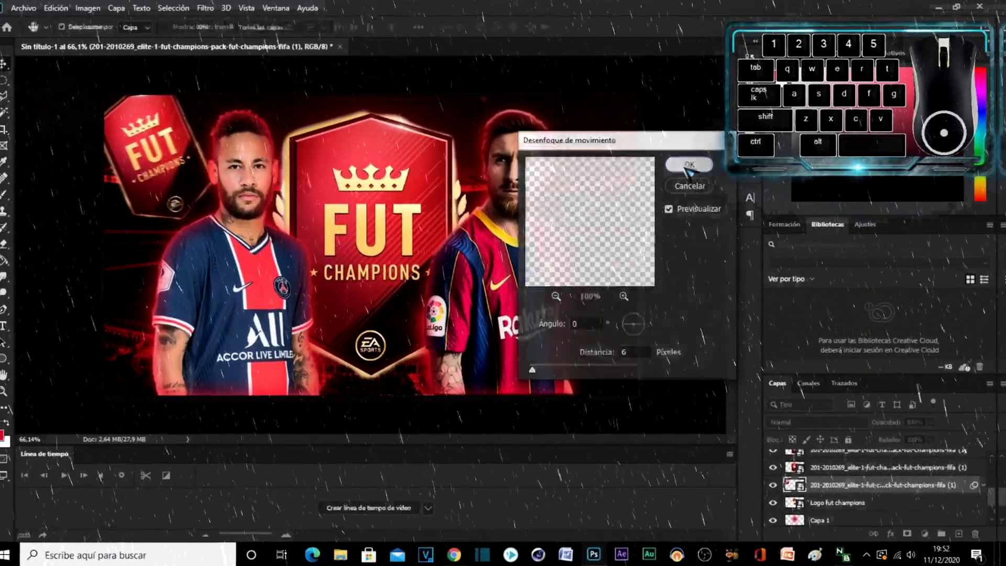
right_click(889, 477)
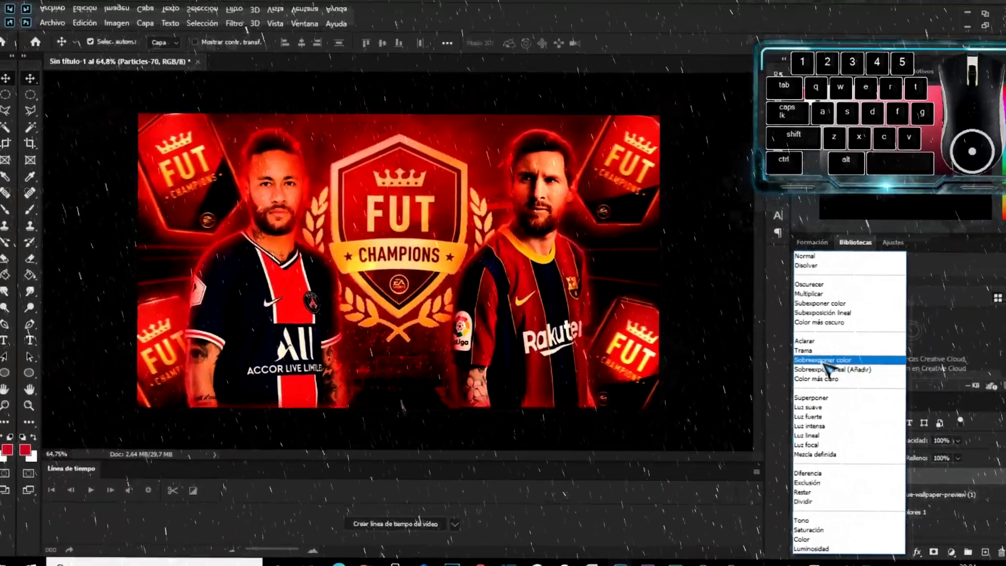
- Set the Particles-70 layer's blend mode to Sobreexponer color
click(822, 360)
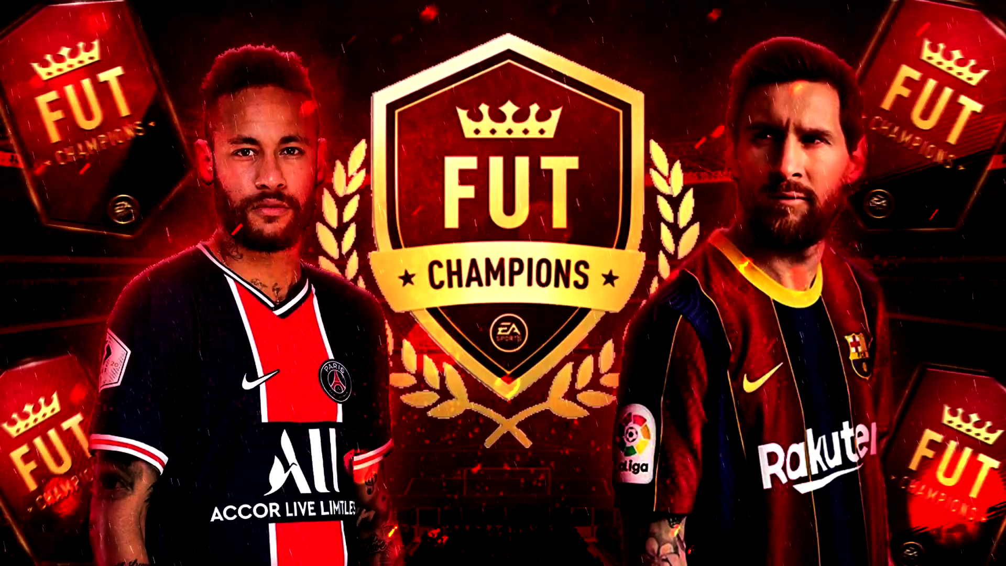